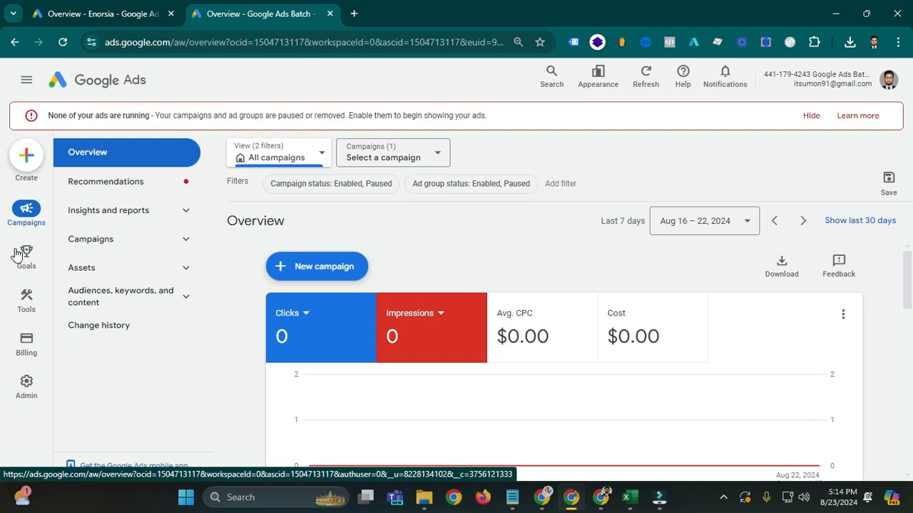
- Open the conversions summary under Goals and start creating a new conversion action
mouse_move(15, 258)
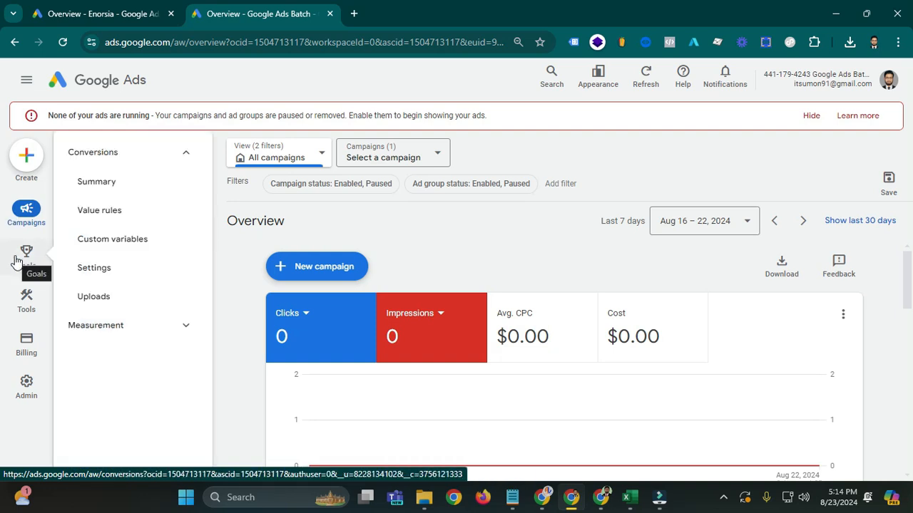
left_click(123, 181)
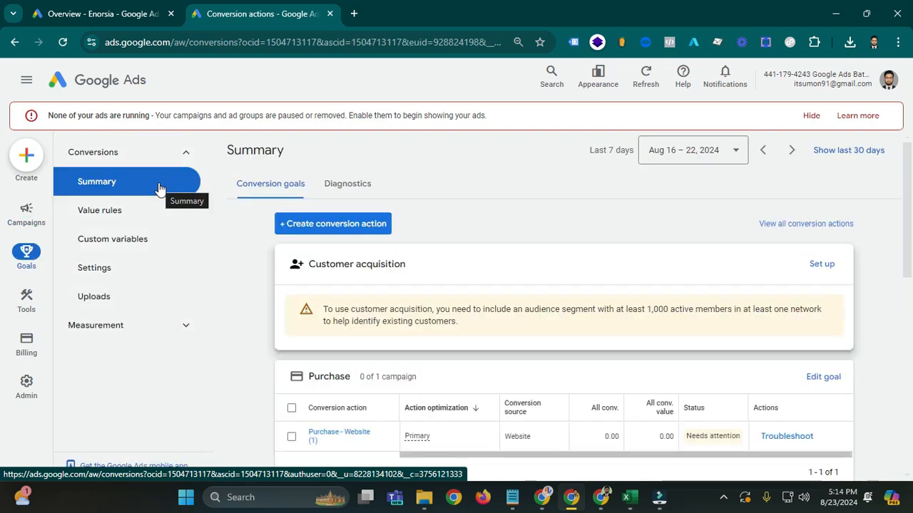
scroll(508, 290, "down", 1)
scroll(509, 290, "up", 1)
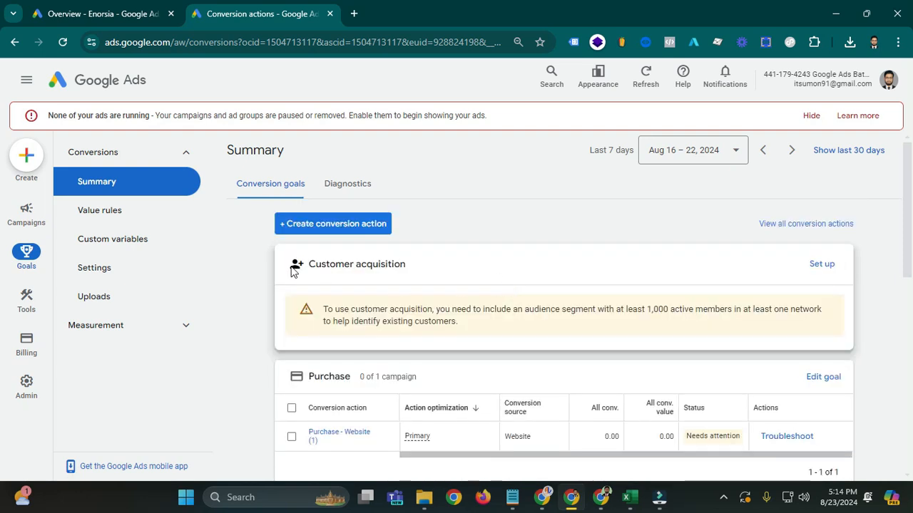
left_click(341, 236)
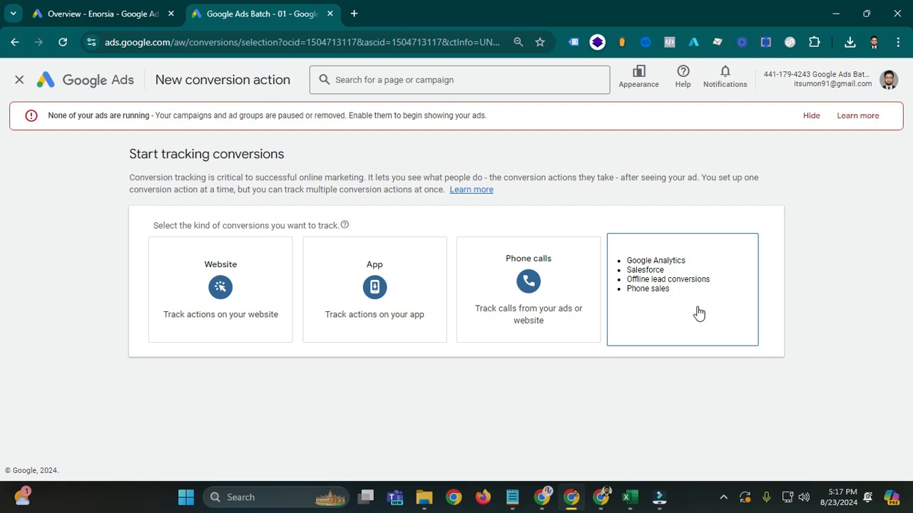
- Choose Import as the conversion kind, using CRMs, files, or other data sources, and track conversions from clicks
left_click(693, 311)
scroll(442, 305, "down", 2)
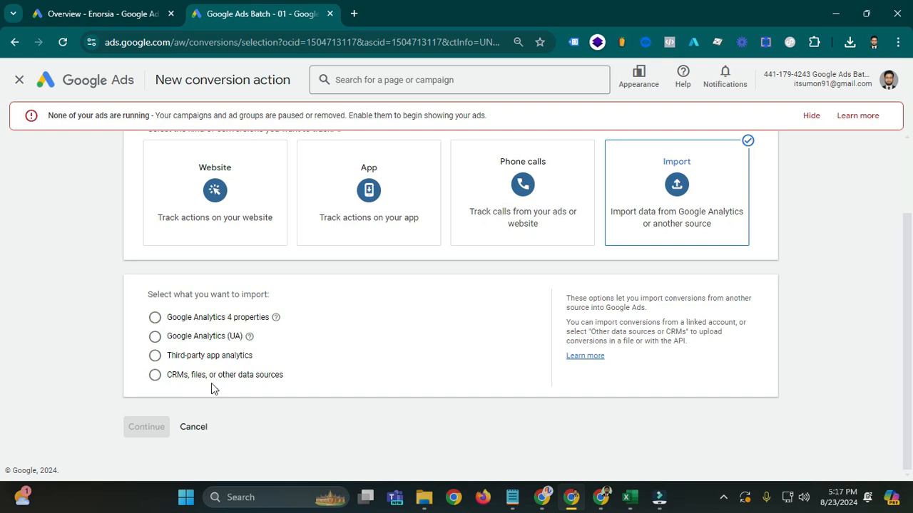
mouse_move(711, 210)
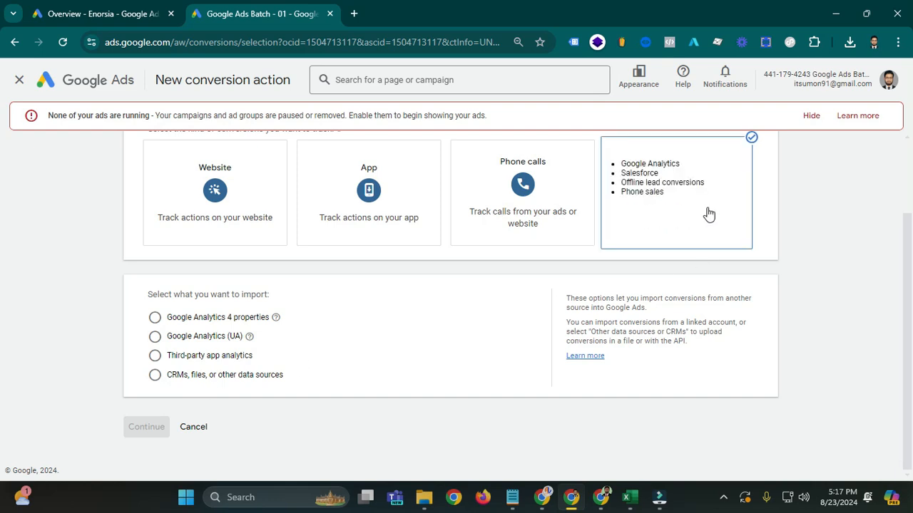
left_click(162, 379)
scroll(387, 352, "down", 1)
left_click(154, 312)
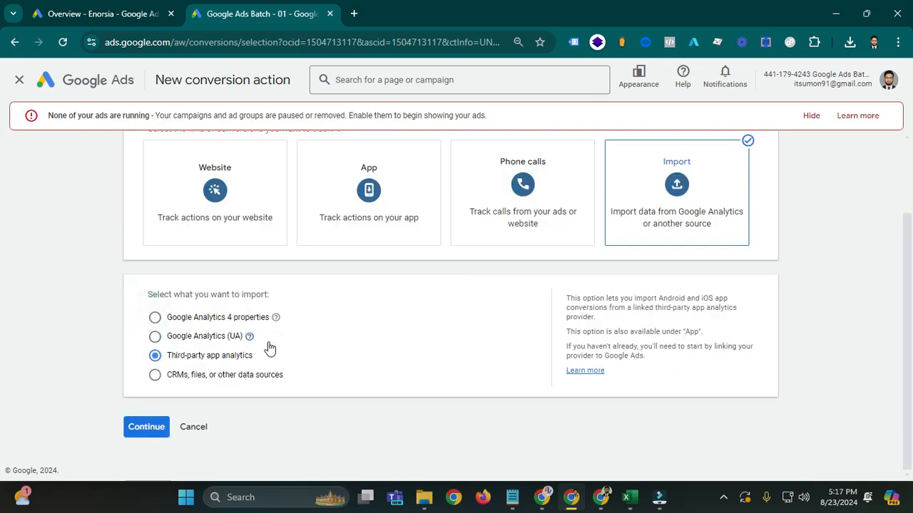
left_click(155, 375)
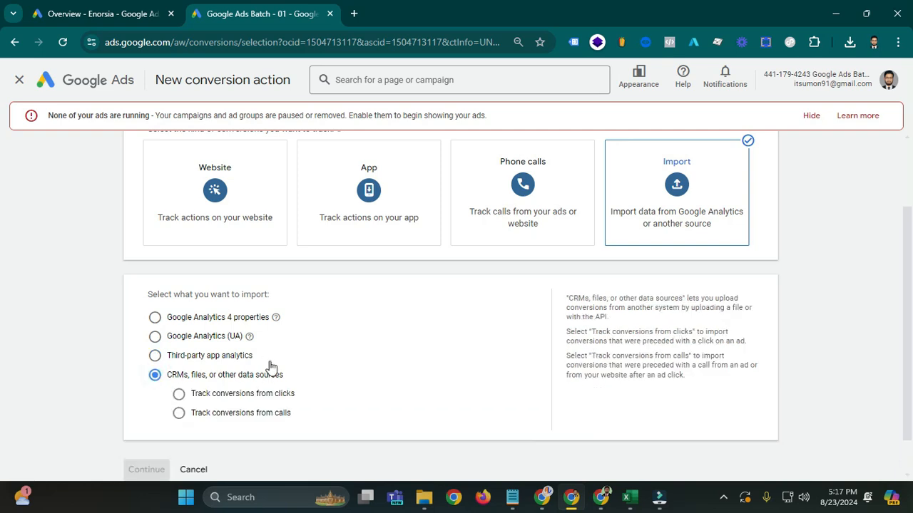
scroll(267, 369, "down", 1)
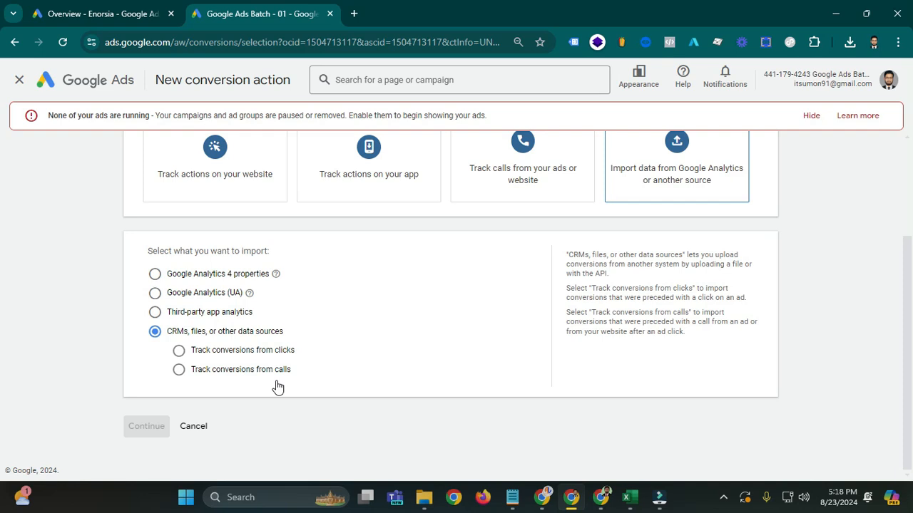
left_click(179, 376)
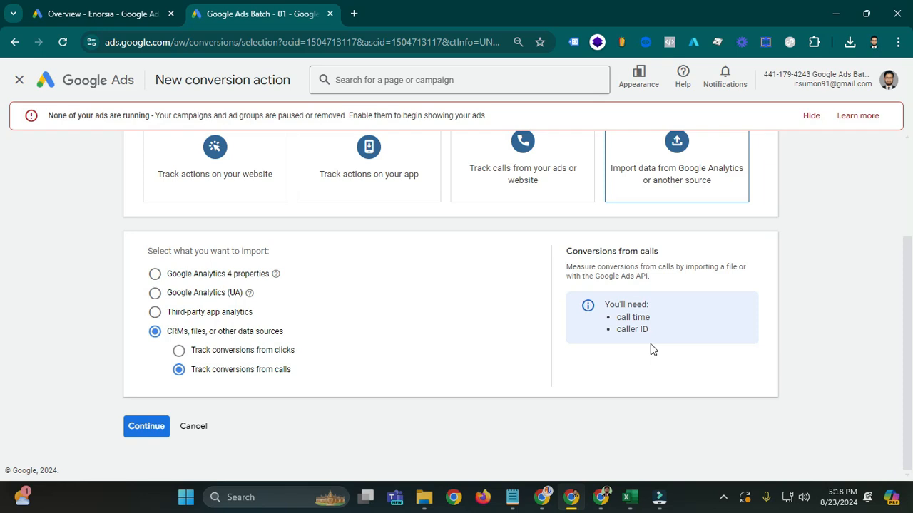
left_click(236, 350)
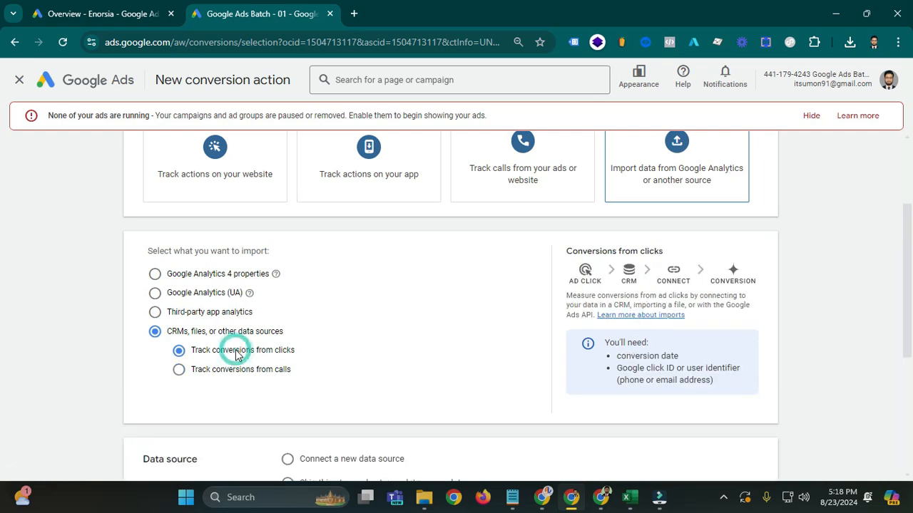
- Try connecting Google Sheets as a new data source with a direct connection
scroll(543, 387, "down", 1)
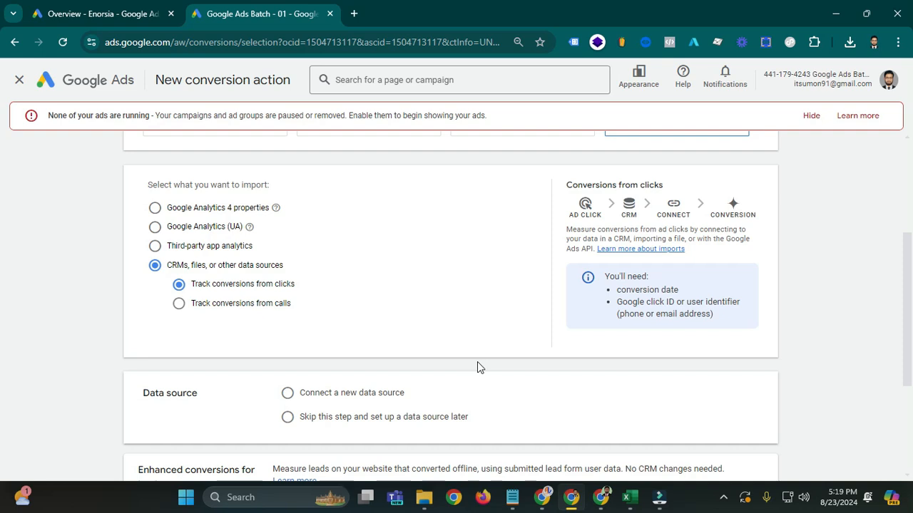
scroll(477, 359, "down", 1)
scroll(472, 349, "down", 1)
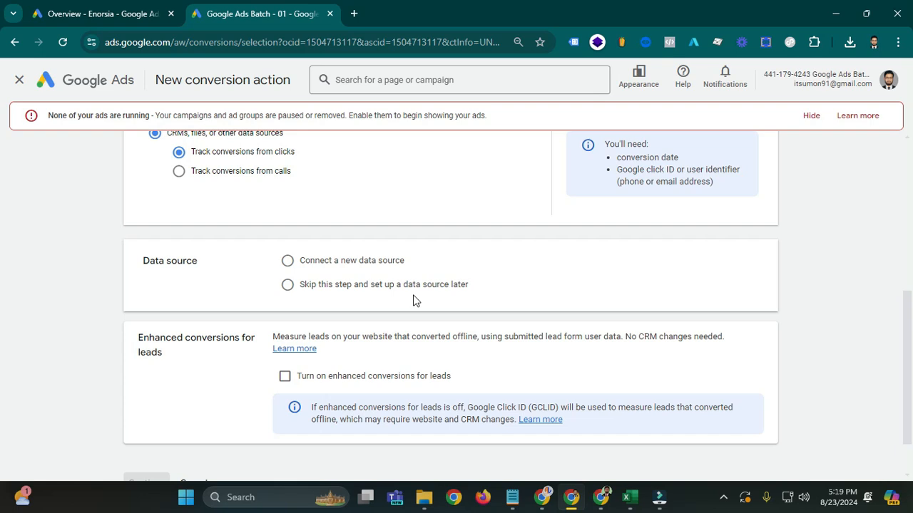
left_click(287, 261)
scroll(412, 327, "down", 1)
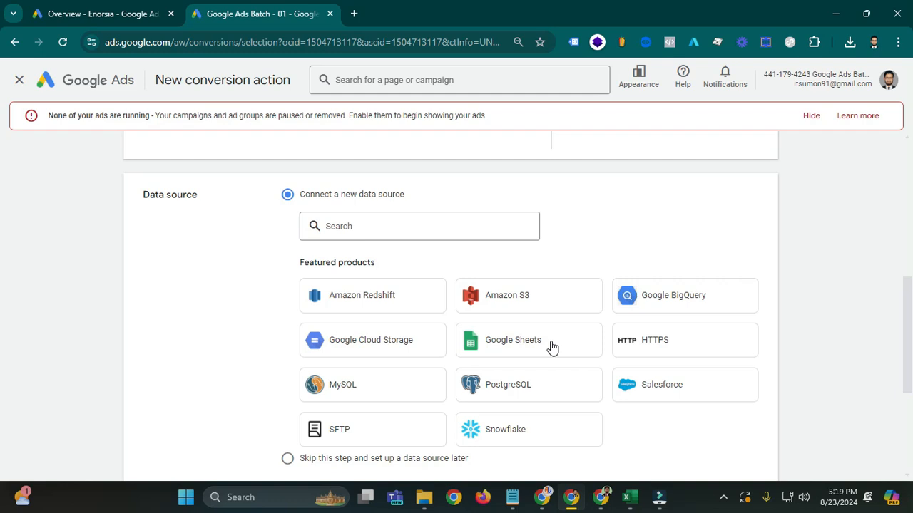
scroll(551, 347, "down", 1)
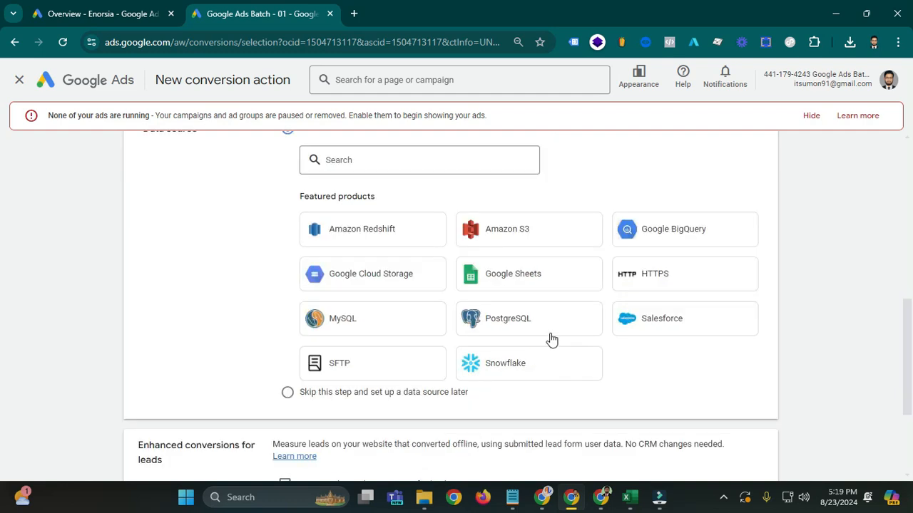
scroll(530, 343, "down", 2)
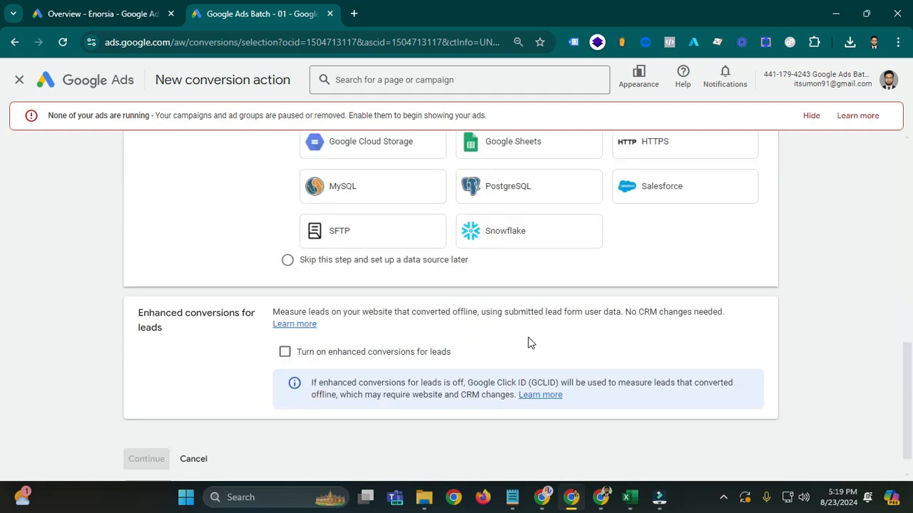
left_click(288, 261)
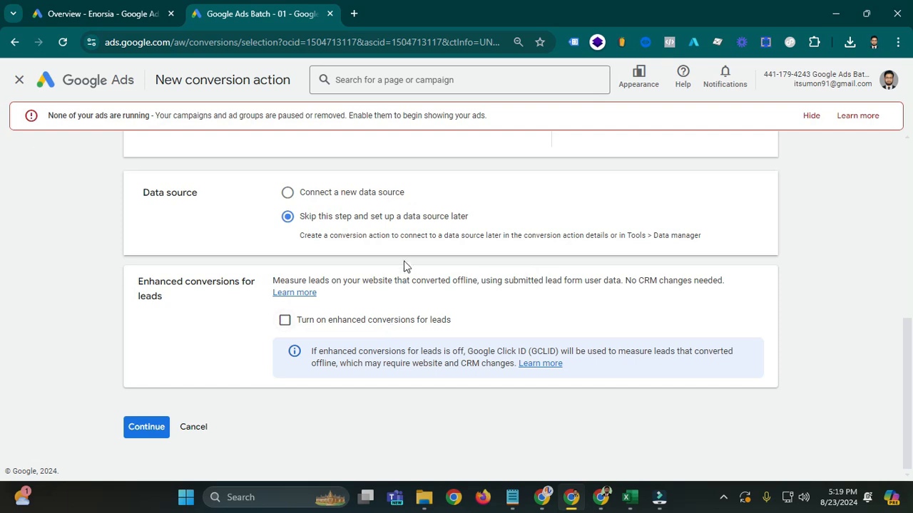
left_click(287, 192)
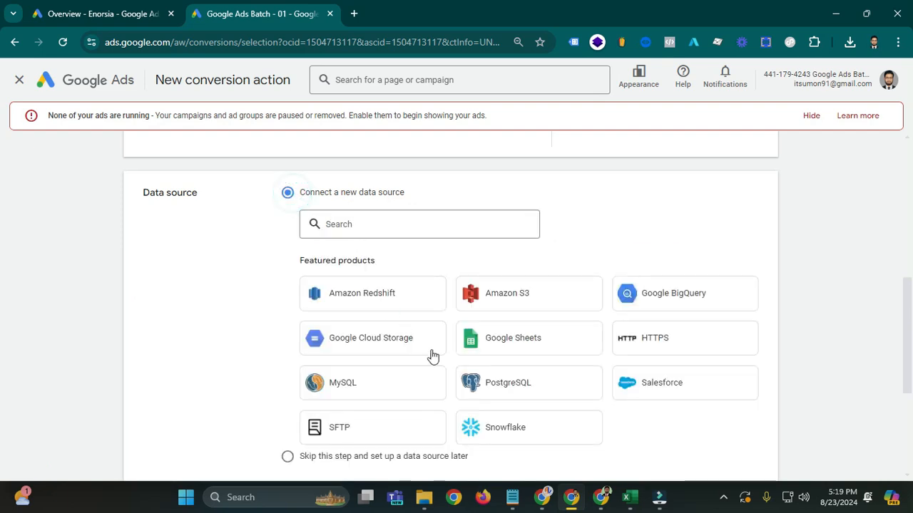
left_click(507, 346)
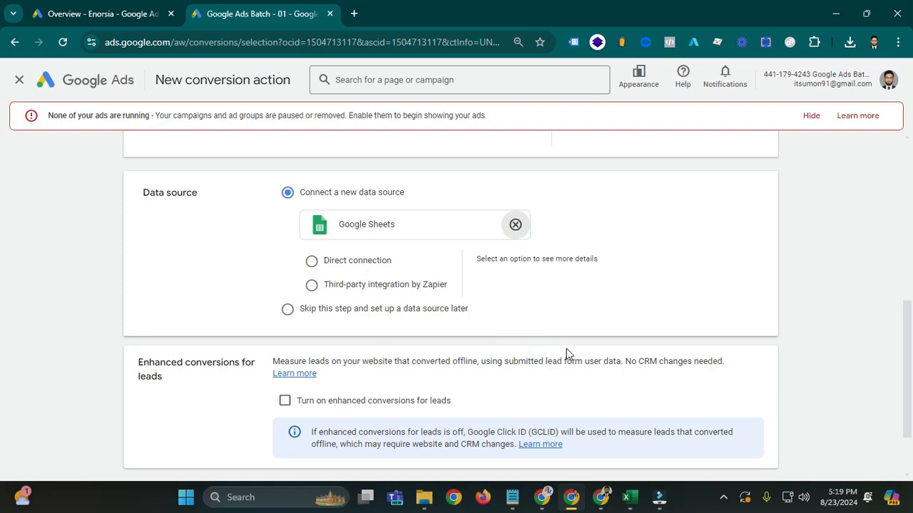
left_click(312, 261)
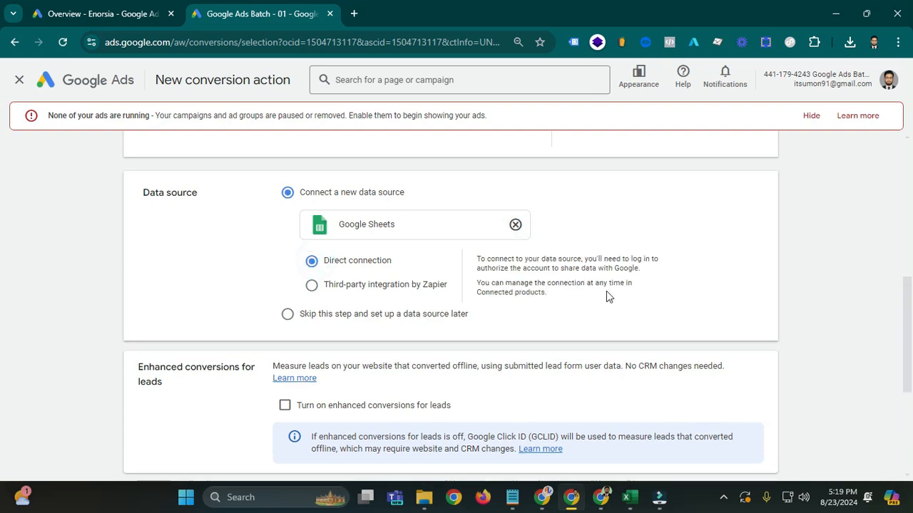
- Skip connecting a data source for this conversion action
scroll(349, 307, "down", 1)
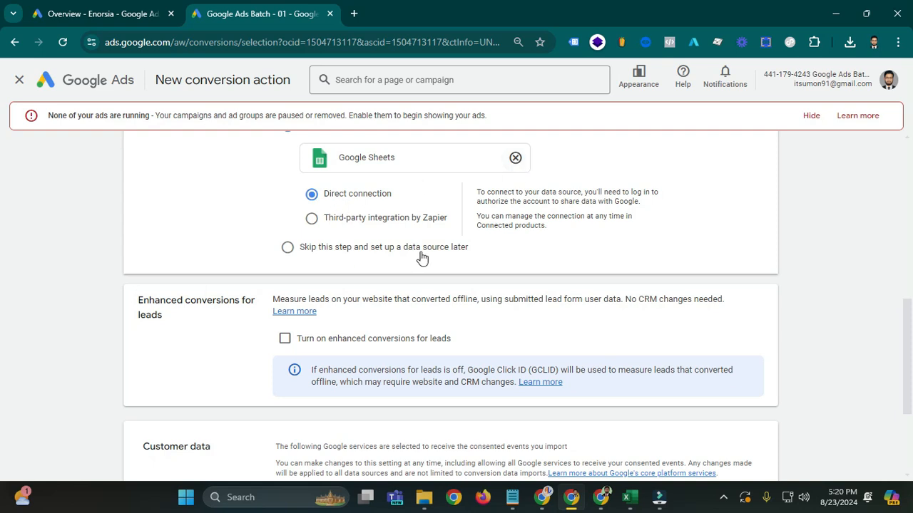
left_click(288, 247)
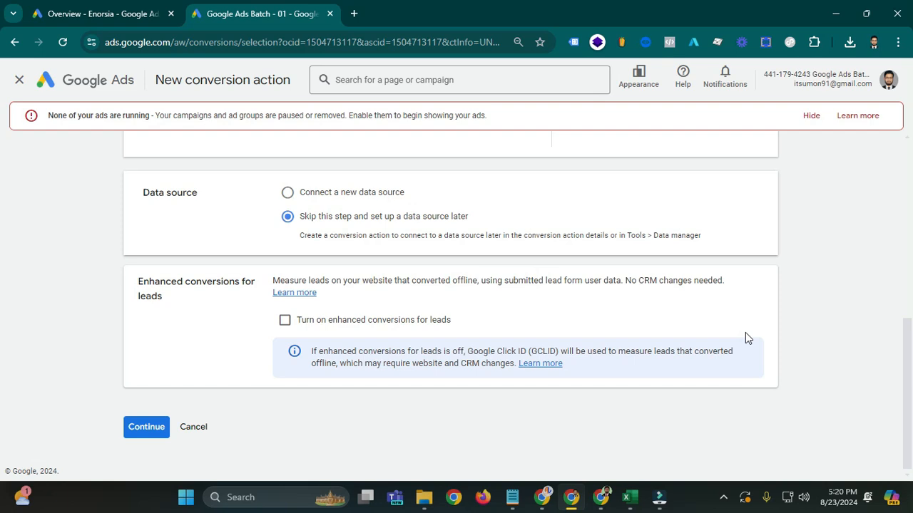
- Try enhanced conversions for leads with the Google Tag Manager and Google tag methods, and turn the option off again
left_click(287, 322)
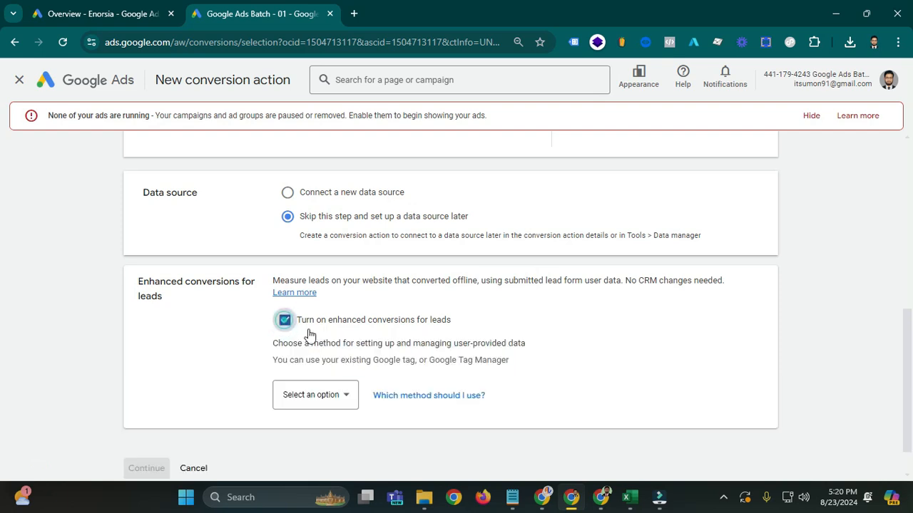
scroll(424, 406, "down", 1)
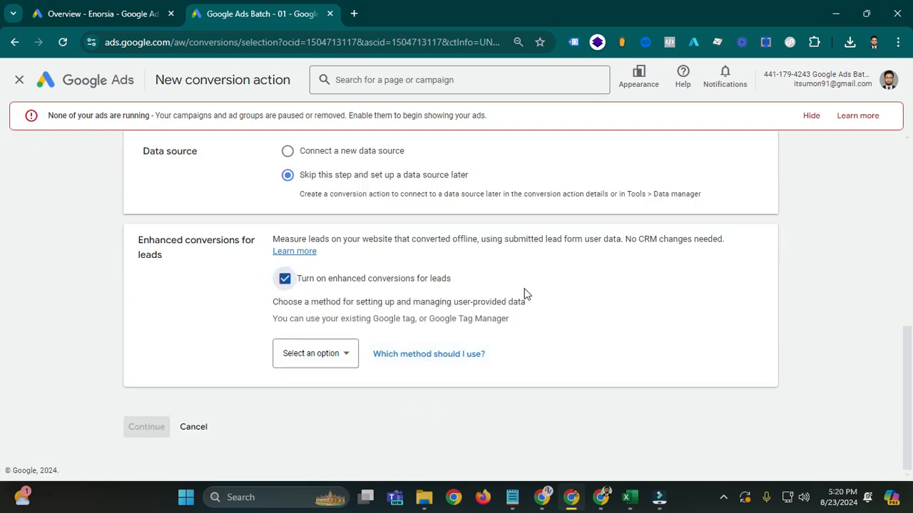
left_click(350, 360)
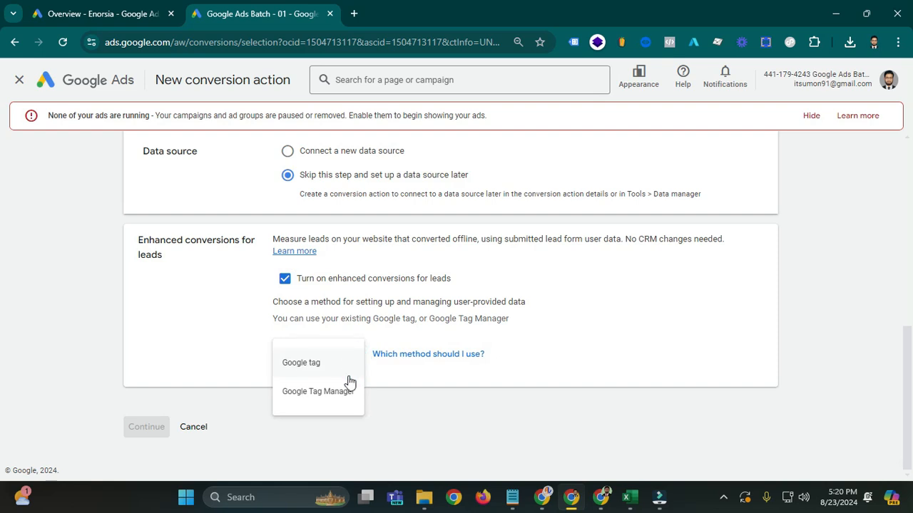
left_click(336, 398)
scroll(542, 375, "down", 1)
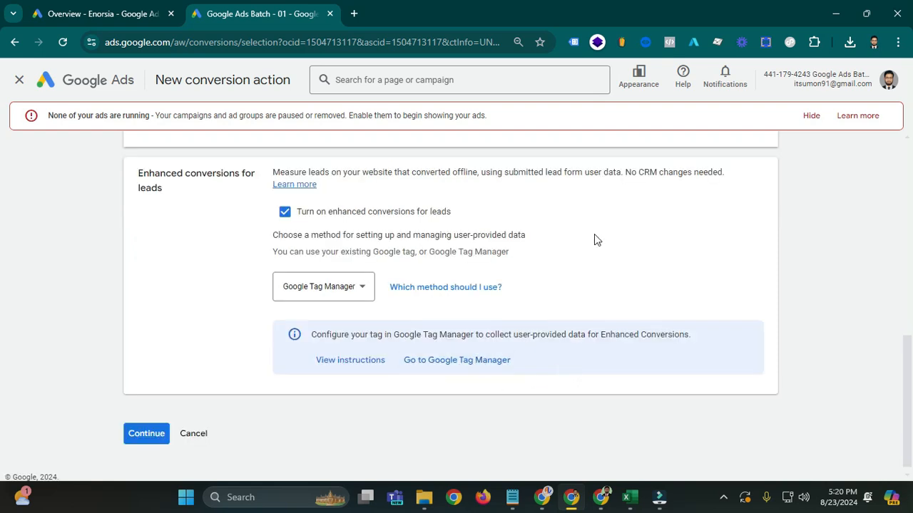
left_click(318, 291)
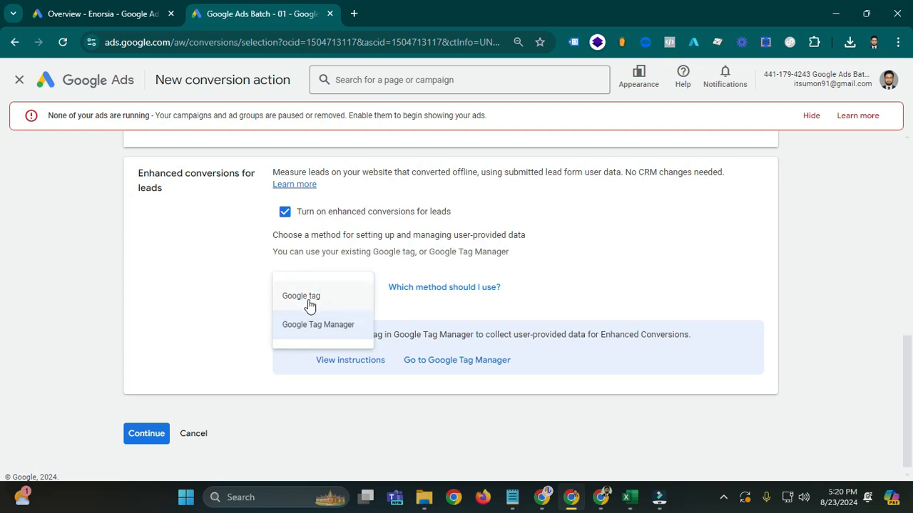
left_click(308, 296)
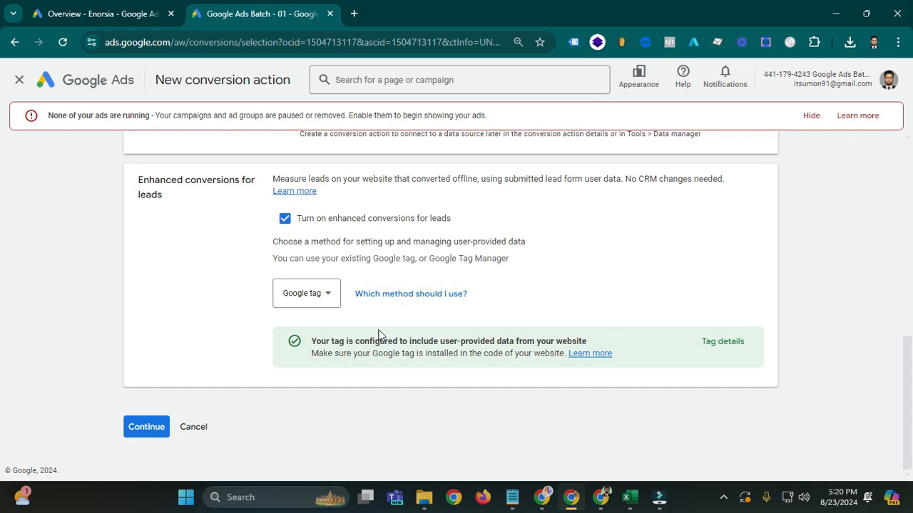
left_click(285, 219)
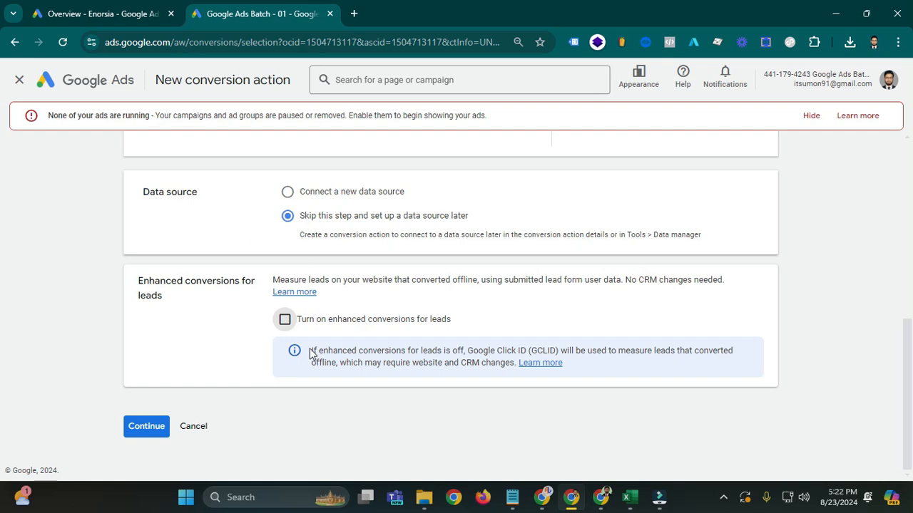
- Proceed to adding offline conversion actions and choose Qualified lead as the conversion goal
left_click(135, 431)
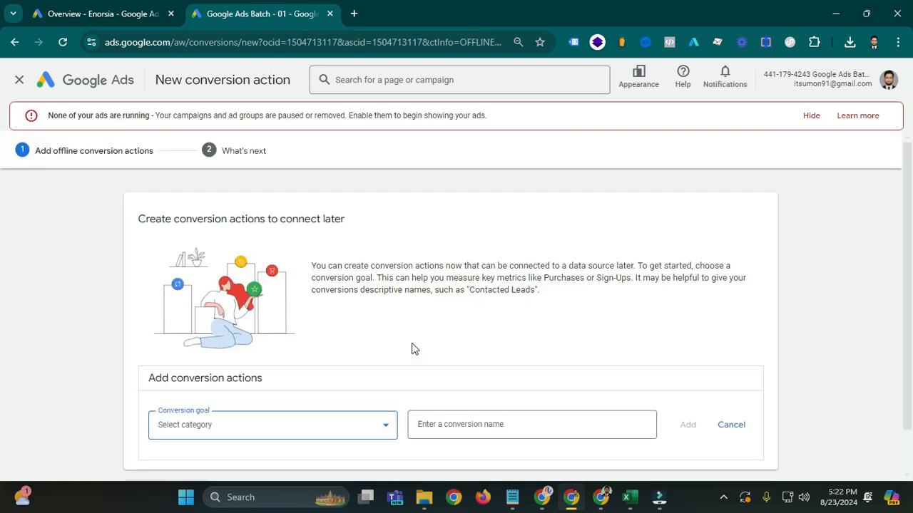
scroll(411, 349, "down", 1)
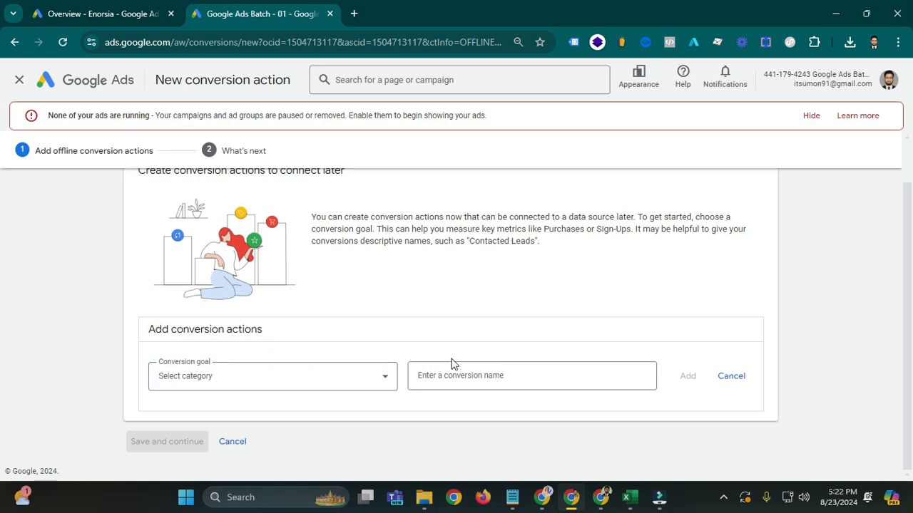
left_click(246, 389)
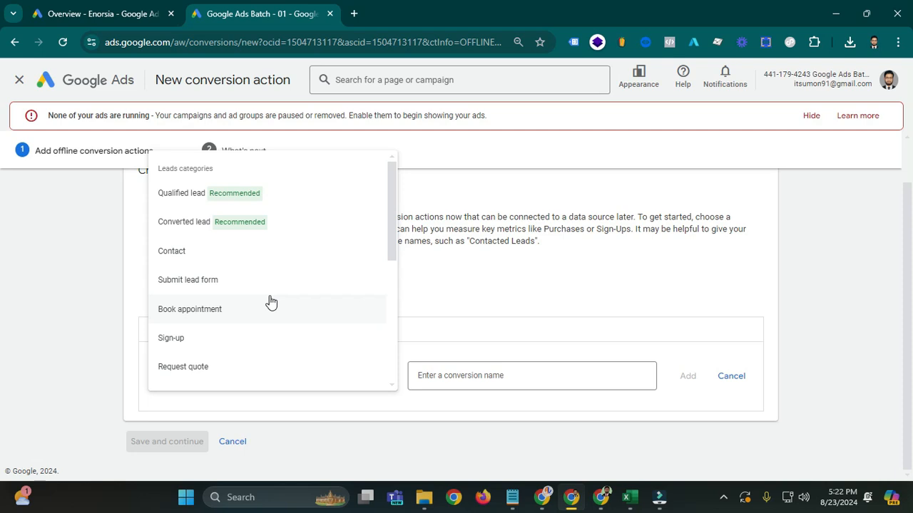
scroll(221, 336, "down", 2)
scroll(222, 334, "up", 2)
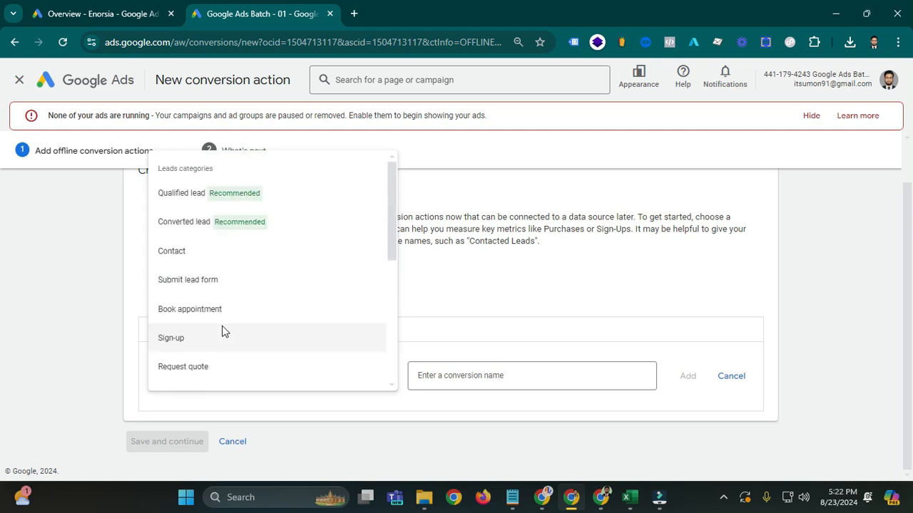
left_click(189, 202)
left_click(495, 387)
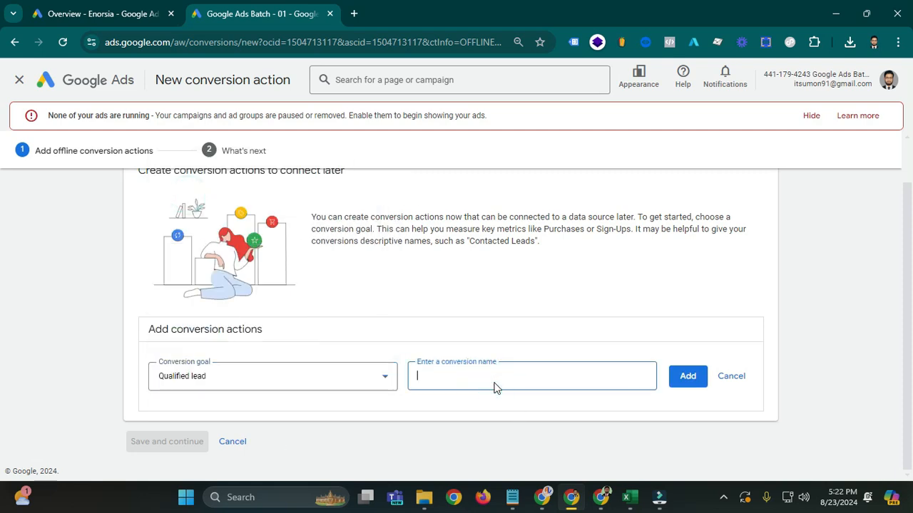
- Change the conversion goal to Submit lead form, name the conversion Lead, and add and save it
left_click(259, 389)
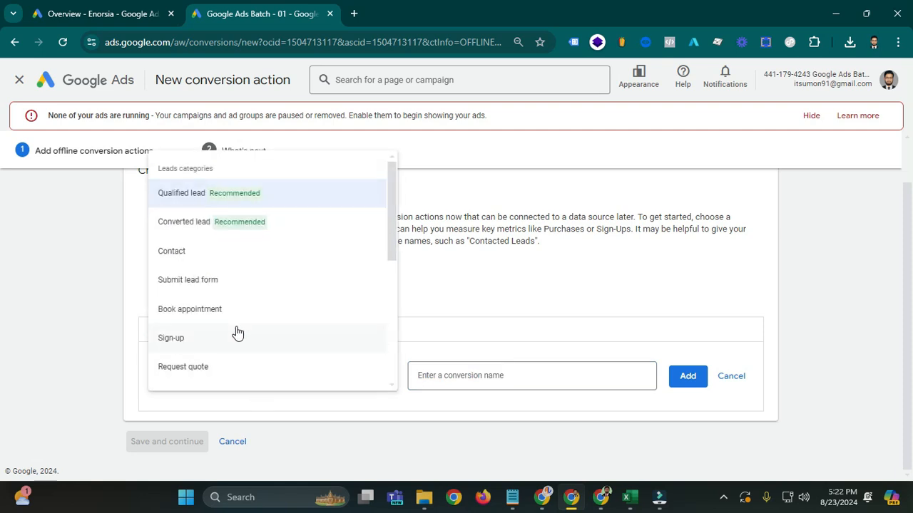
left_click(209, 285)
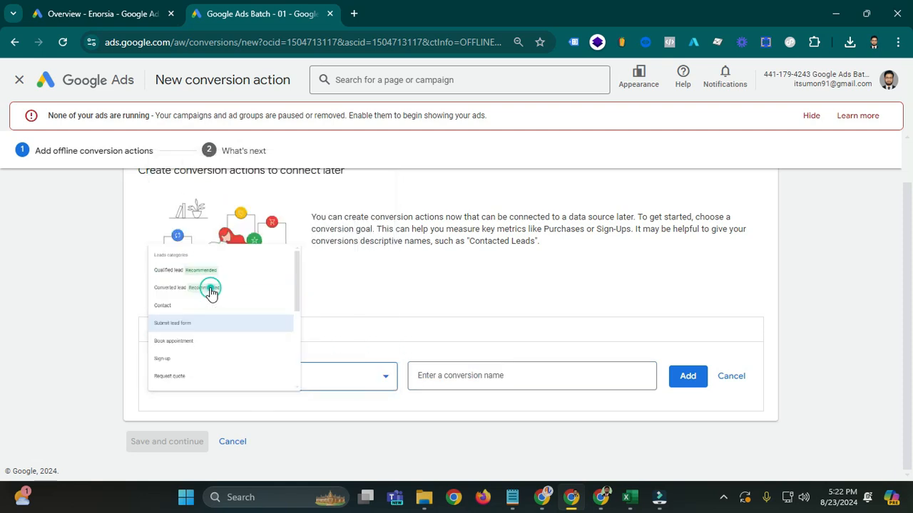
left_click(467, 379)
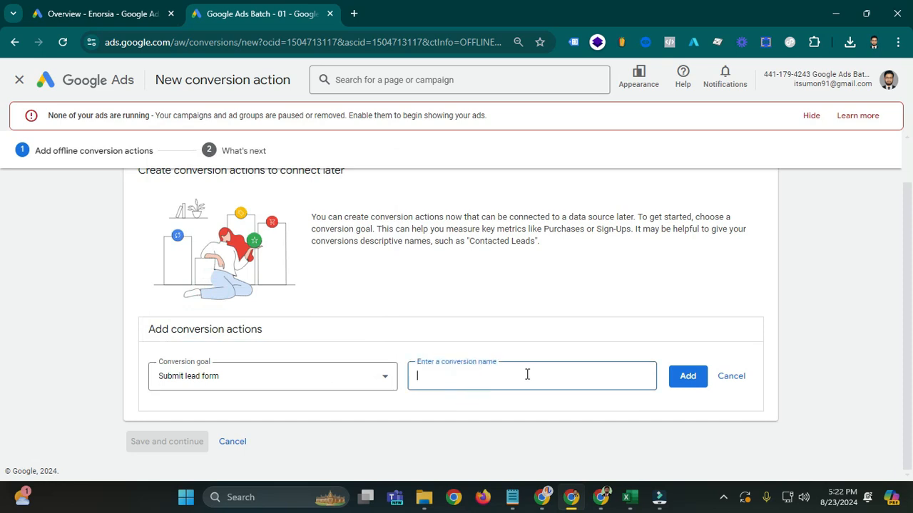
type("Lead")
left_click(688, 378)
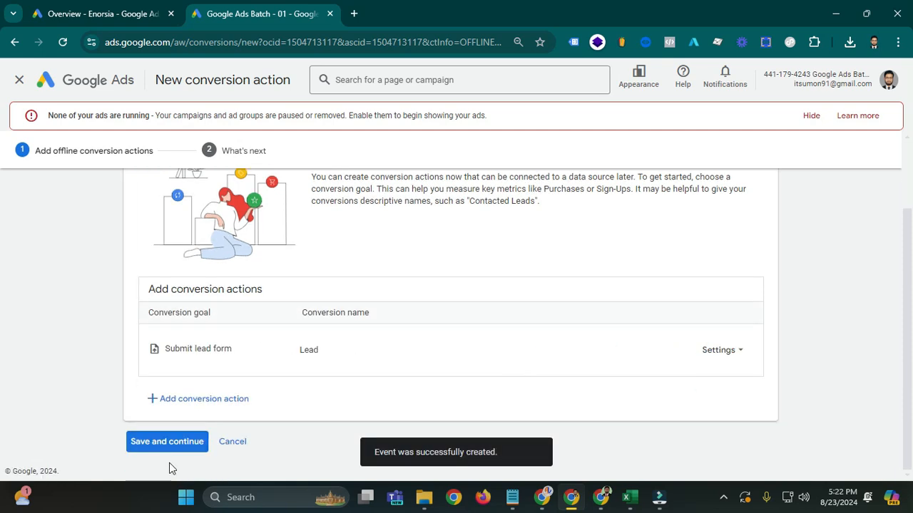
left_click(168, 448)
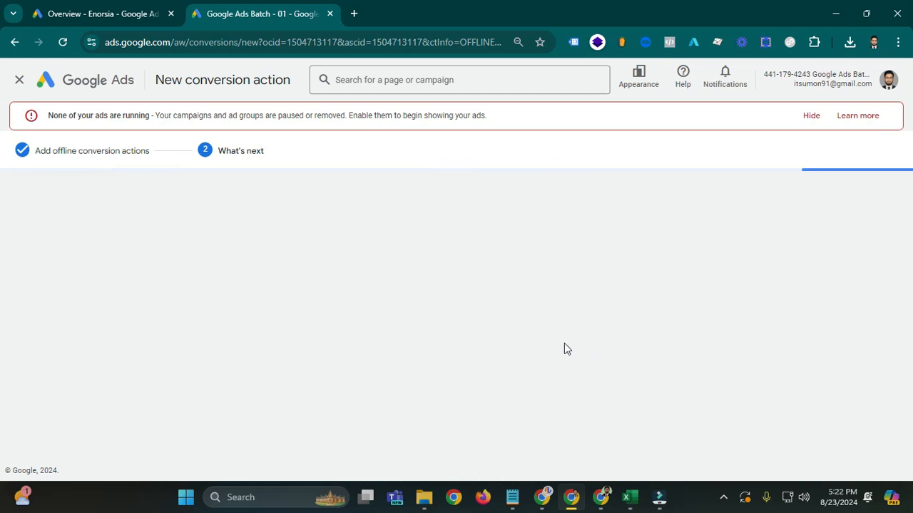
- Open the data source setup for the Lead conversion and go from there to the manual conversion uploads page
scroll(564, 336, "down", 2)
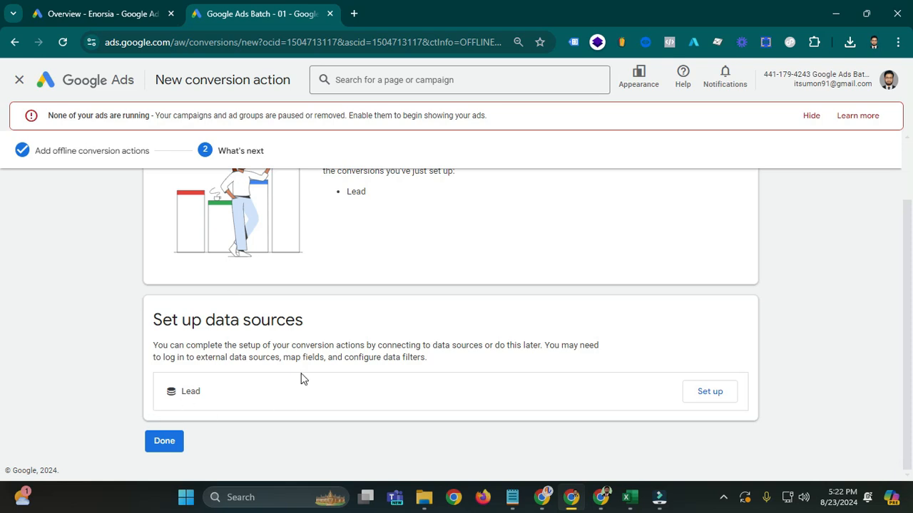
left_click(706, 387)
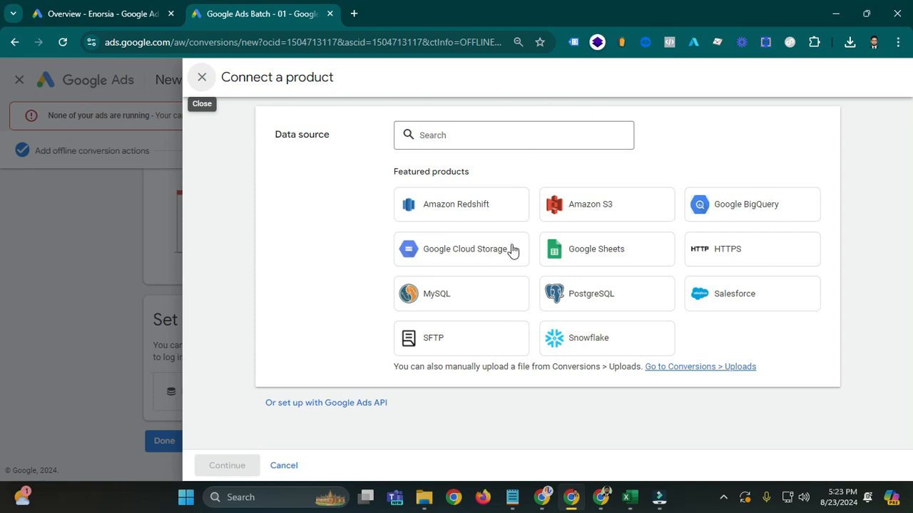
left_click(736, 366)
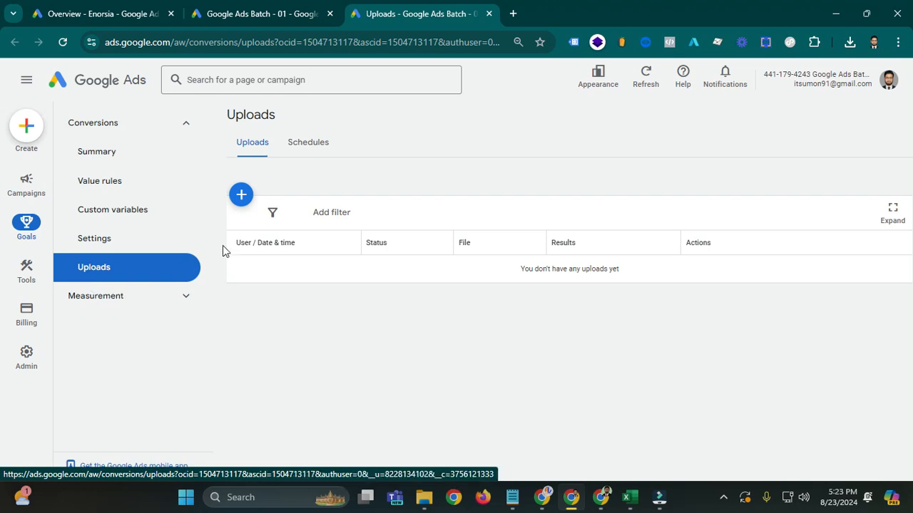
- Start a new conversion upload with Upload a file as the source
left_click(239, 202)
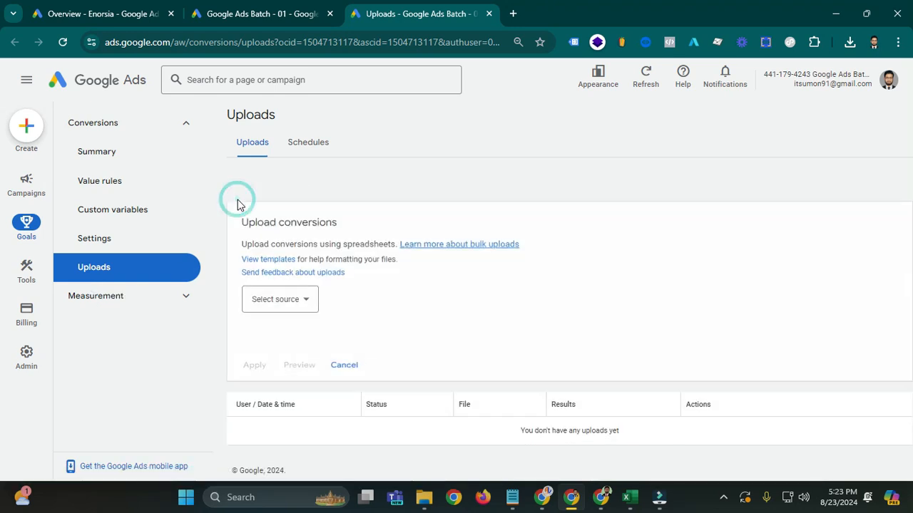
left_click(287, 308)
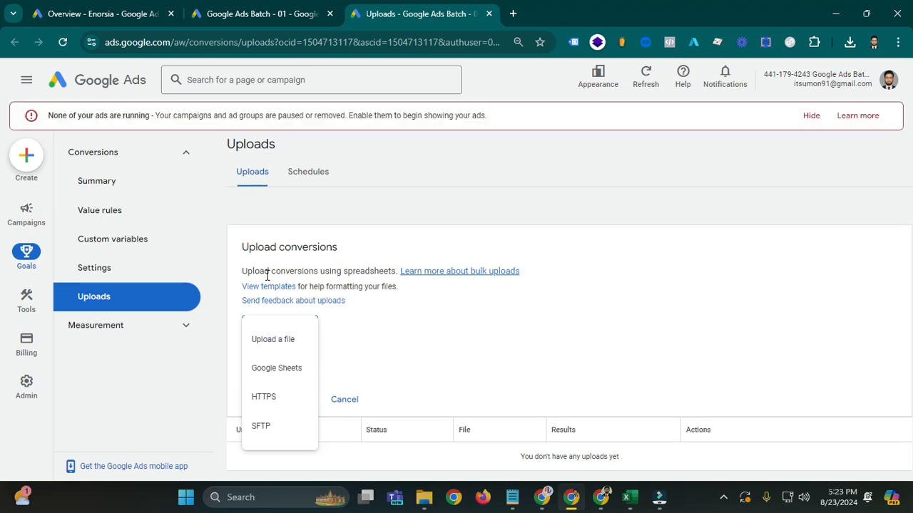
left_click(278, 348)
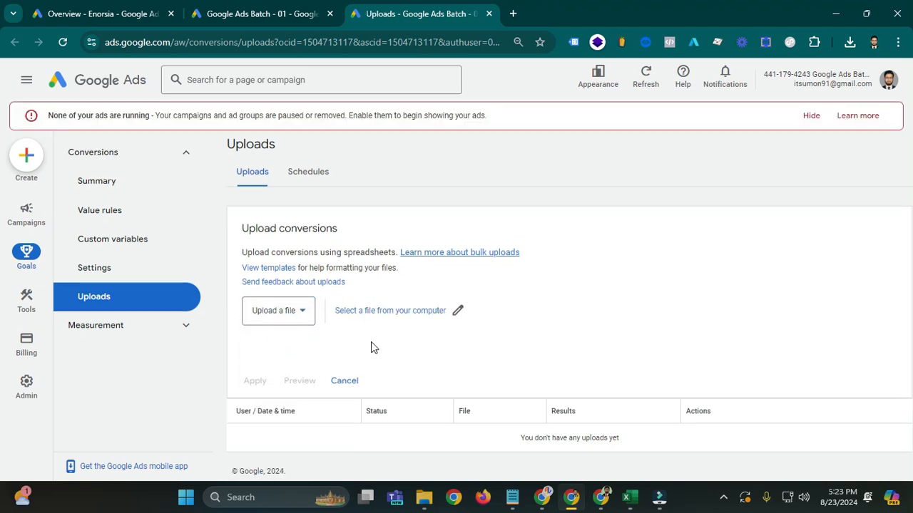
- View the downloadable upload templates, looking at conversions from clicks, clicks with external attribution, and calls
left_click(271, 269)
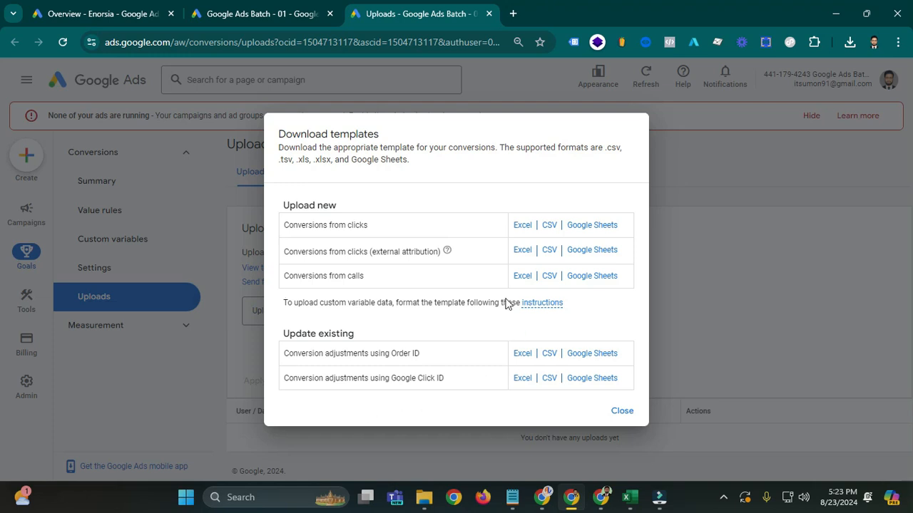
left_click_drag(364, 229, 275, 235)
left_click(367, 249)
left_click_drag(373, 279, 280, 284)
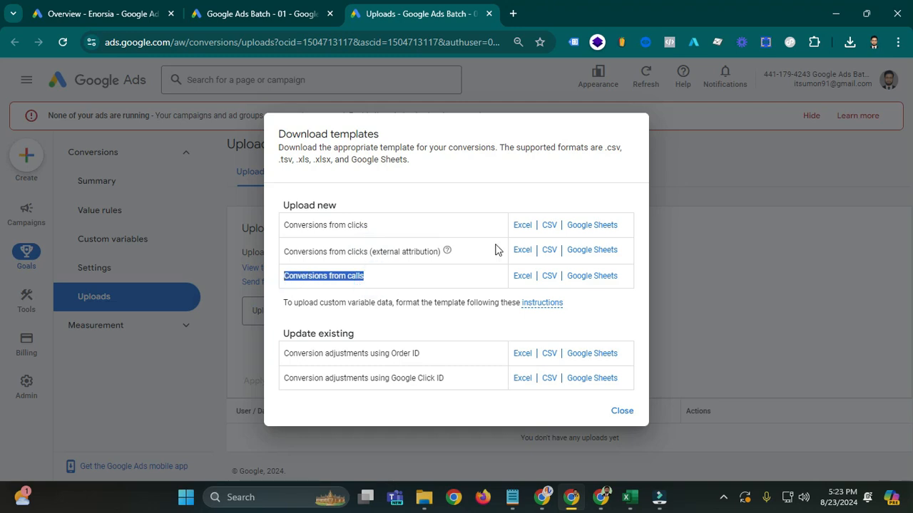
- Switch to Excel and examine the columns of call-conversion-import-template, from Conversion Name through Ad Personalization
mouse_move(626, 494)
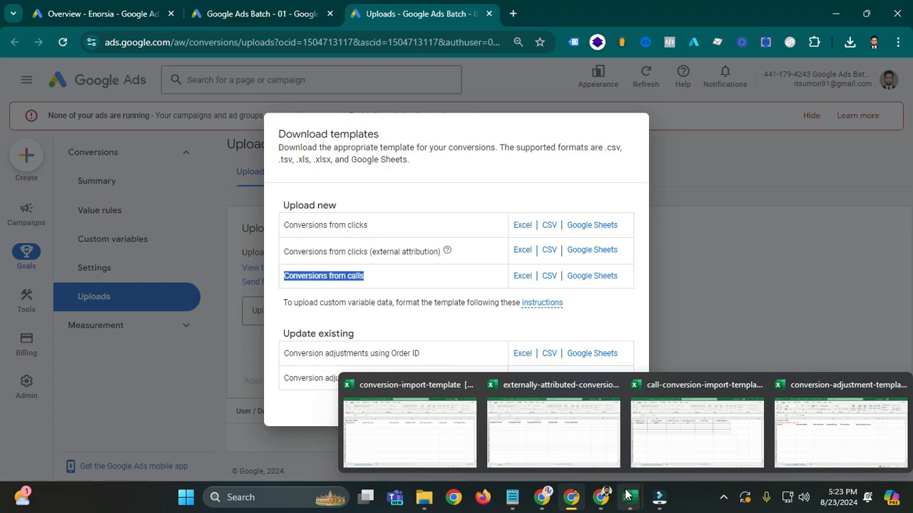
left_click(649, 458)
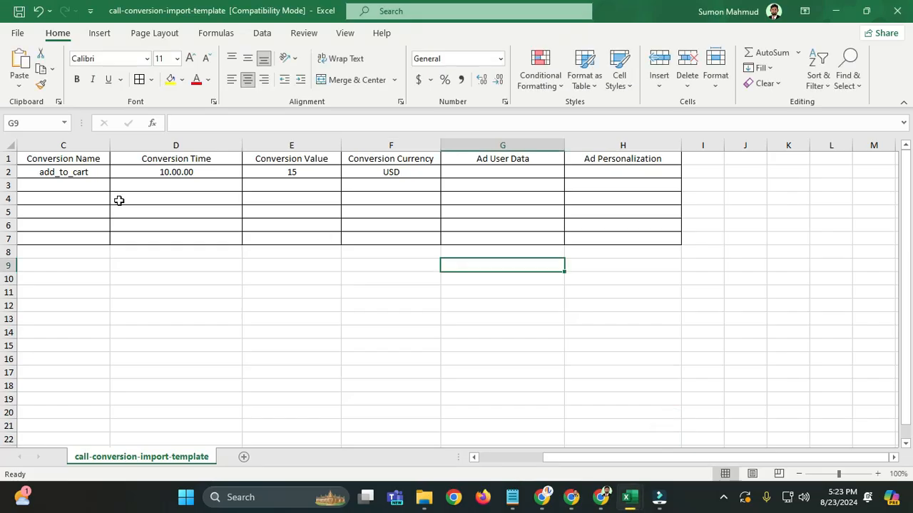
left_click(80, 145)
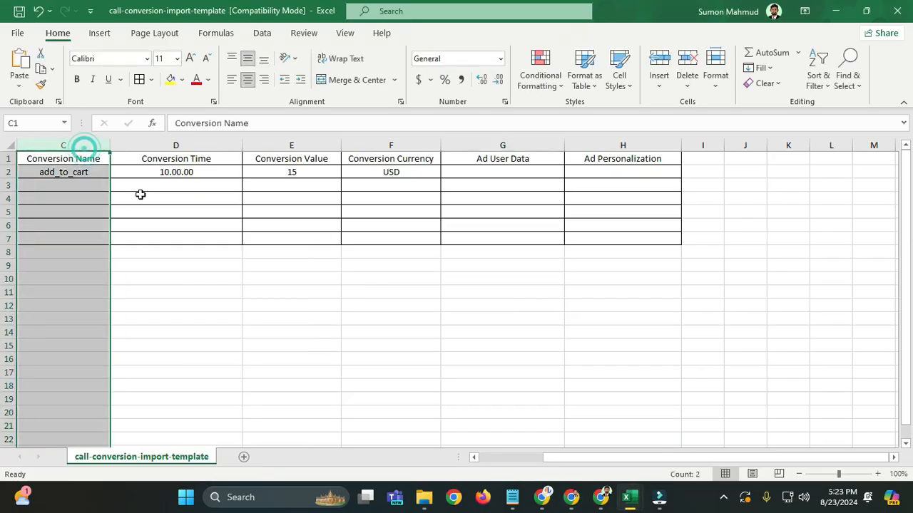
left_click(199, 145)
left_click(306, 147)
left_click(419, 146)
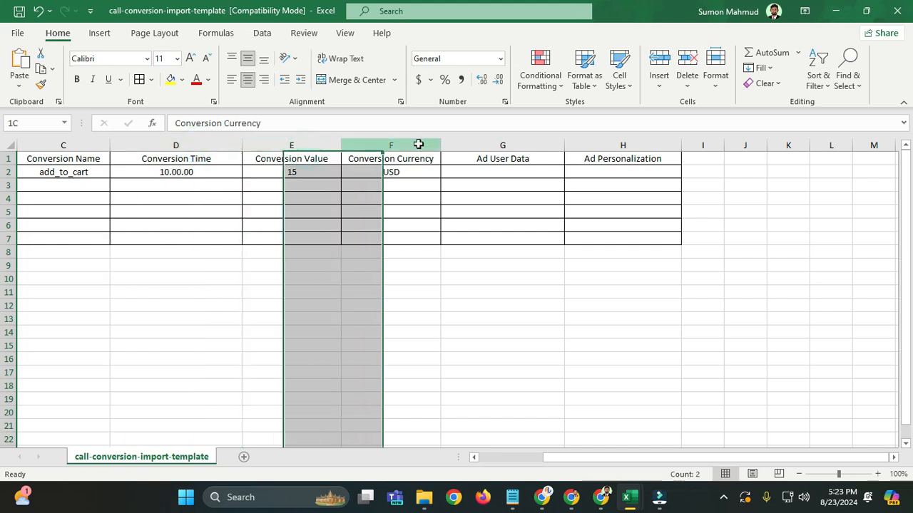
left_click(536, 145)
left_click(636, 146)
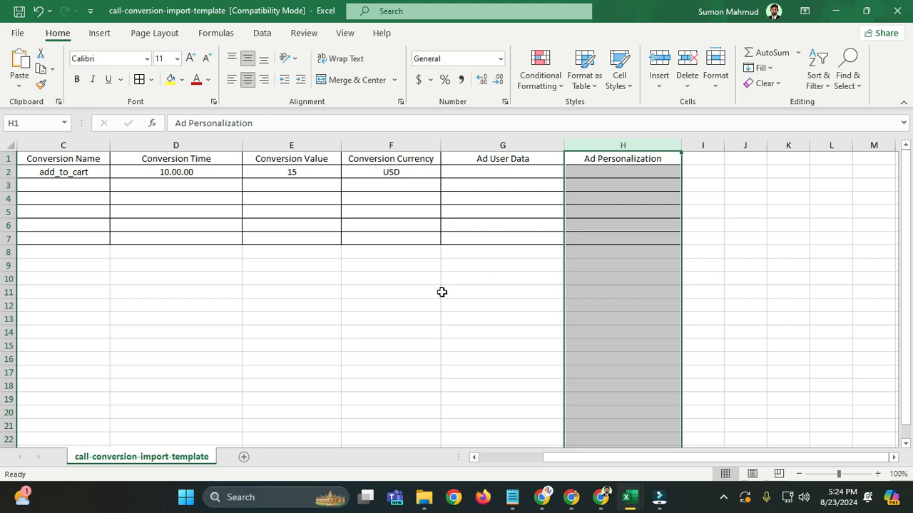
left_click(382, 314)
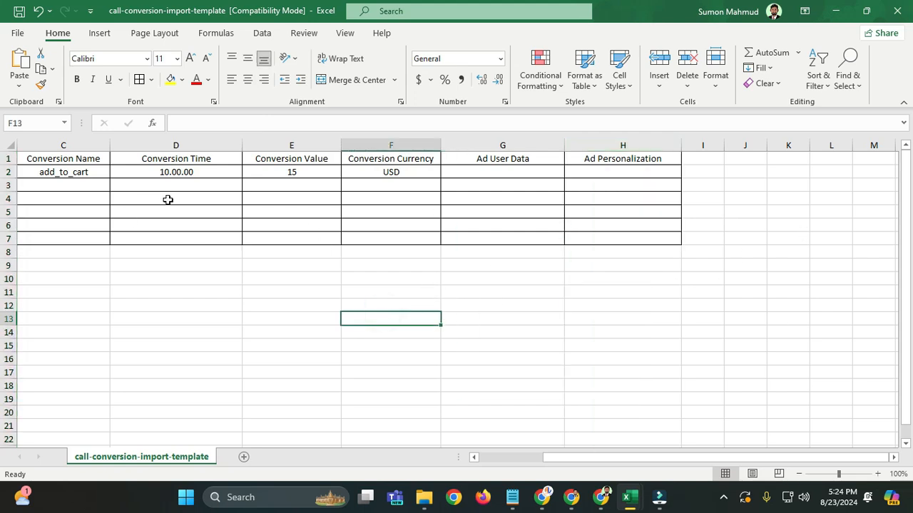
left_click(413, 145)
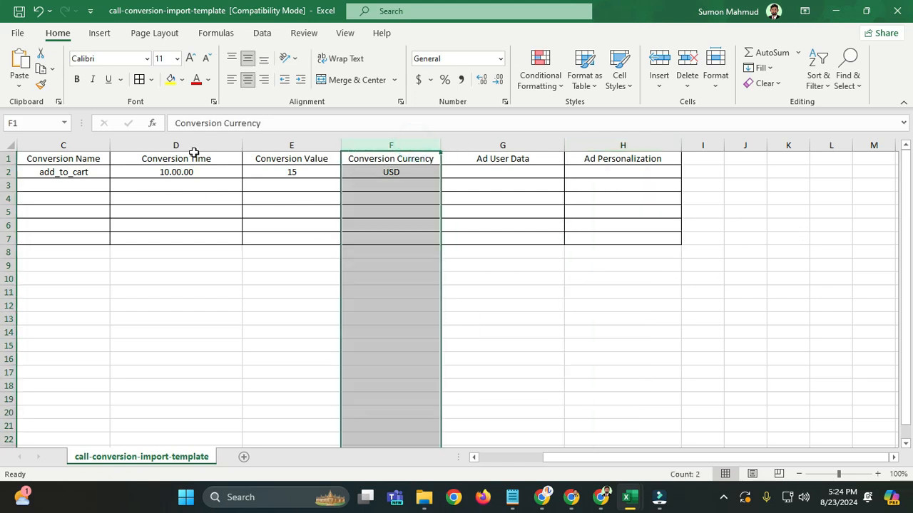
left_click(73, 148, "shift")
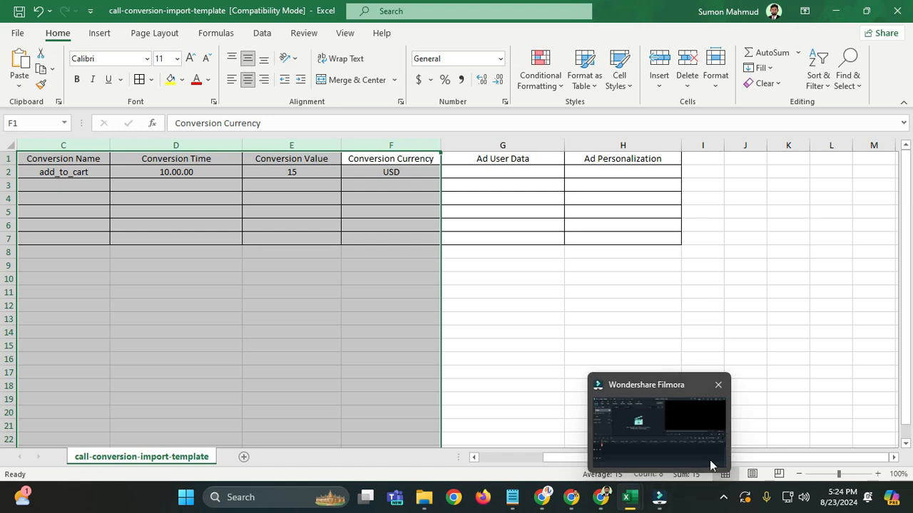
- Look at the conversion-import-template workbook, and return to Google Ads to close the list of templates
mouse_move(630, 499)
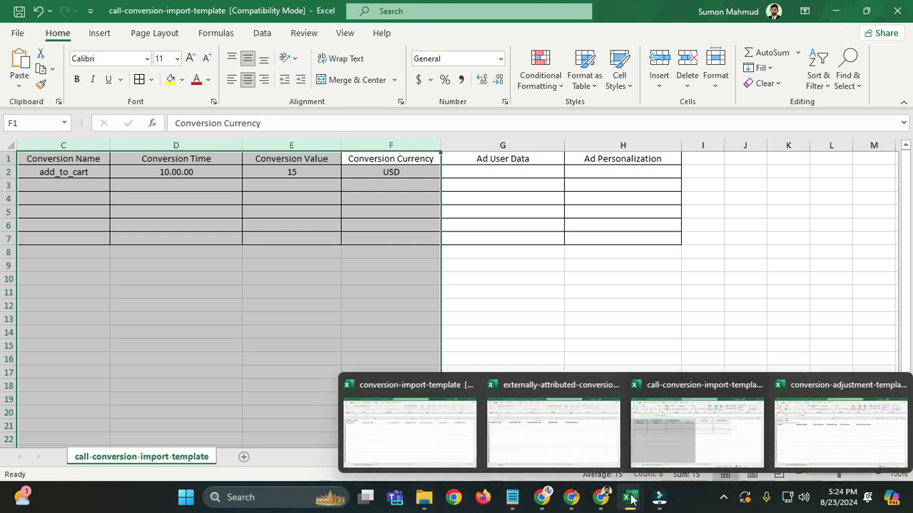
left_click(438, 452)
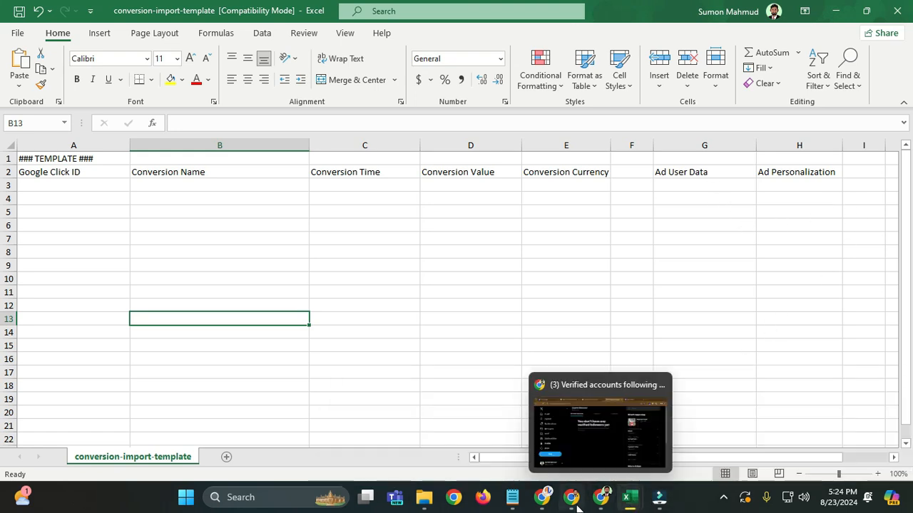
mouse_move(577, 506)
left_click(581, 438)
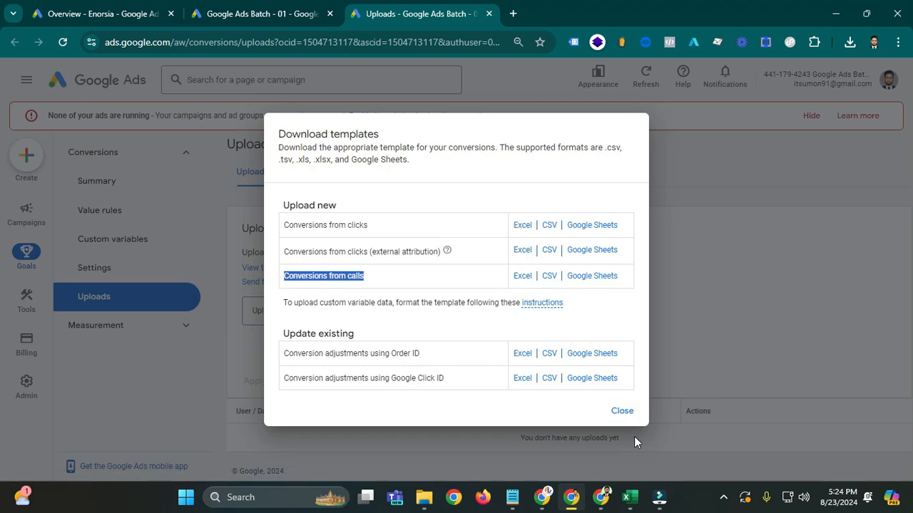
left_click(633, 416)
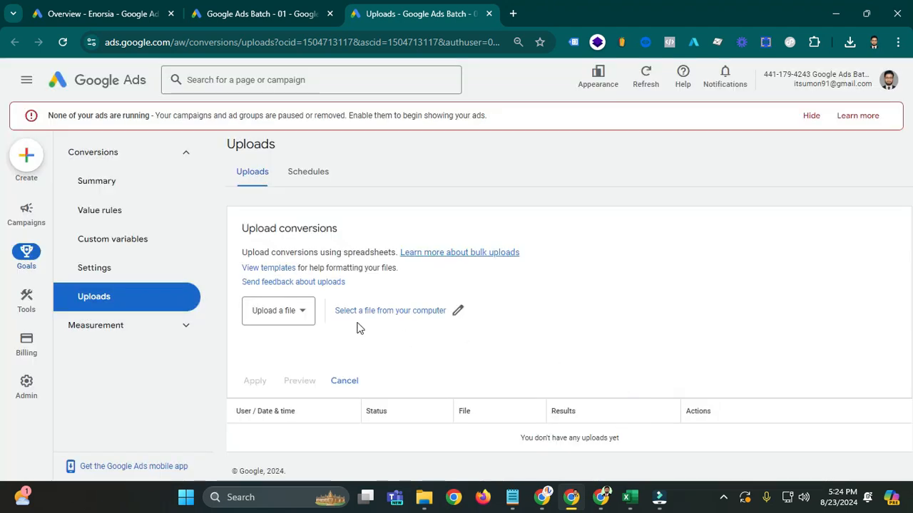
- Upload the call-conversion-import-template file from the Downloads folder as the conversion data
left_click(403, 312)
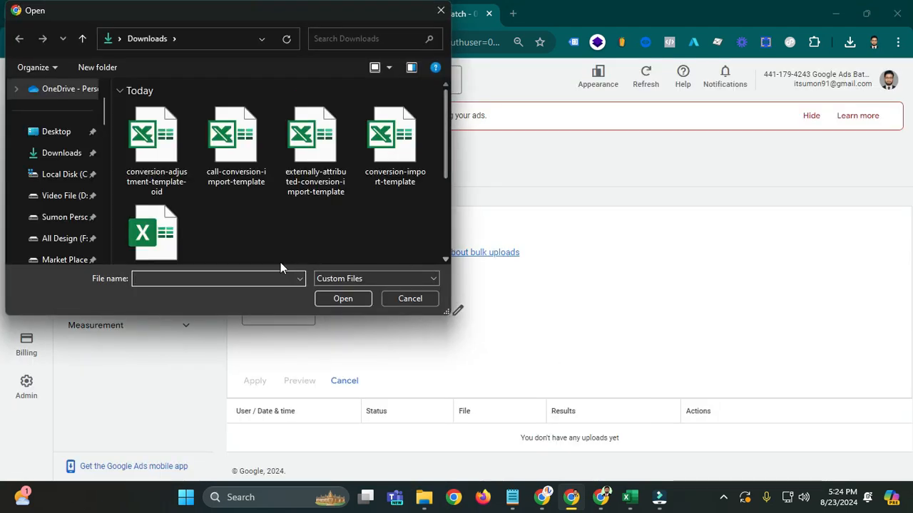
left_click(238, 160)
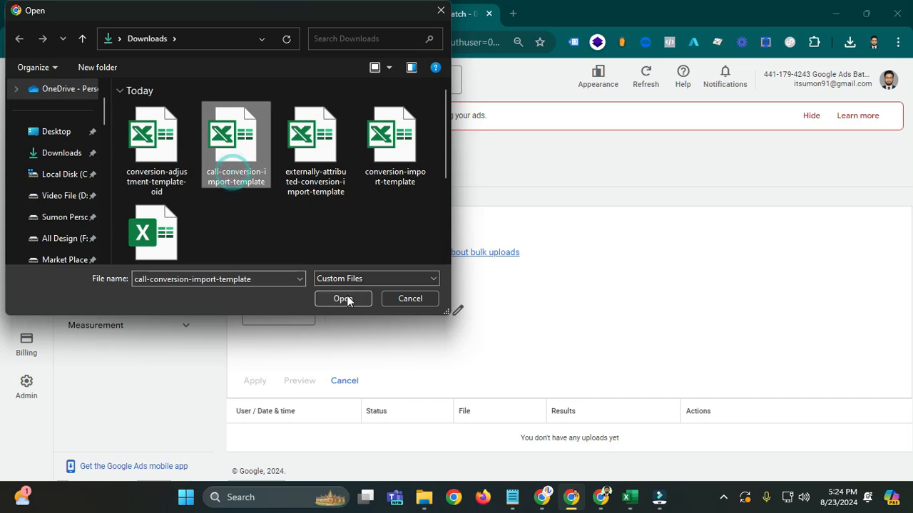
left_click(344, 299)
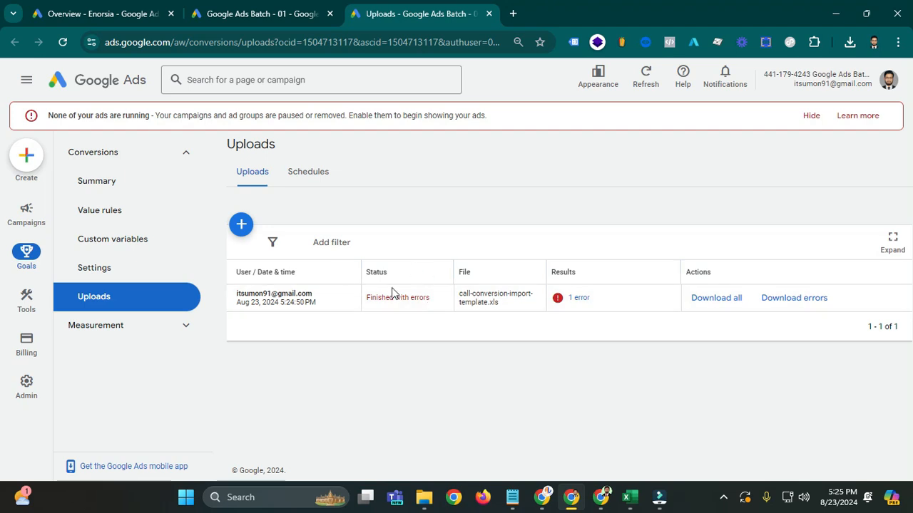
- Check the result of the uploaded file and return to the data source selection for the Lead conversion
left_click_drag(591, 305, 540, 305)
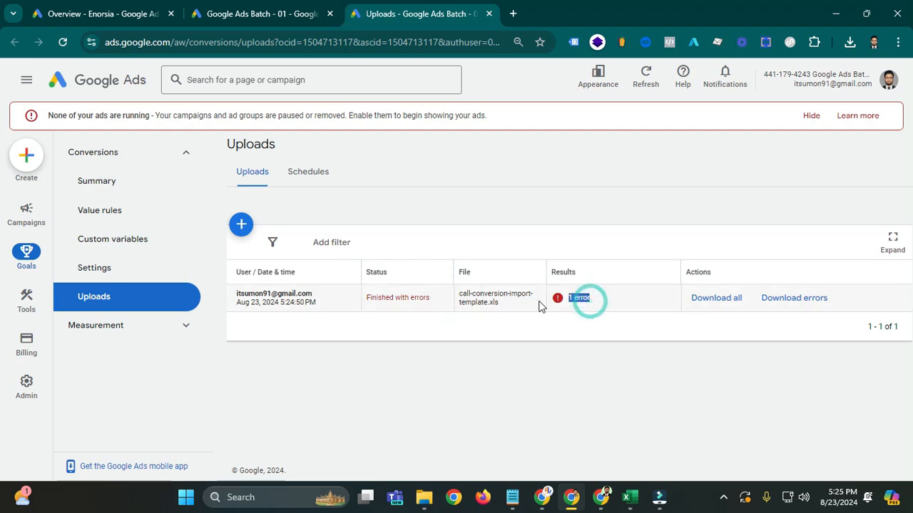
left_click(271, 20)
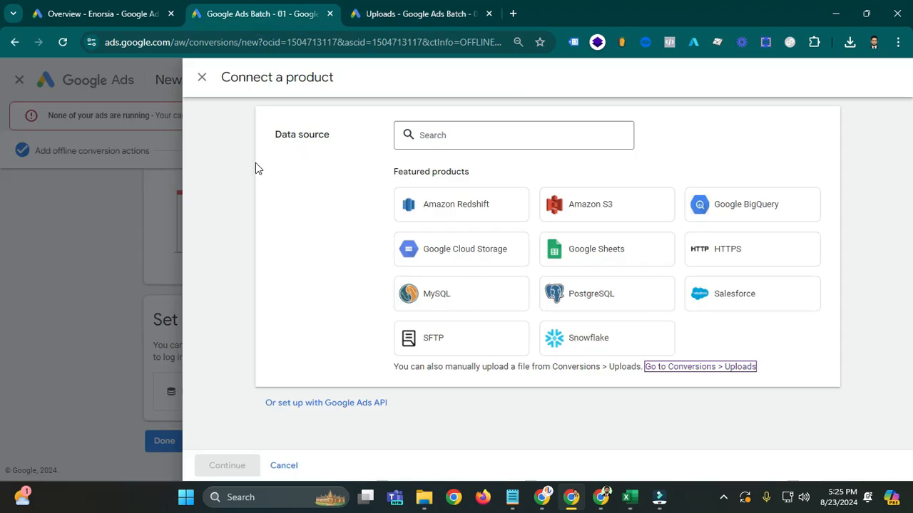
- Finish the Lead conversion setup without connecting a product, and check the Lead action's status under the Submit lead form goal
left_click(202, 77)
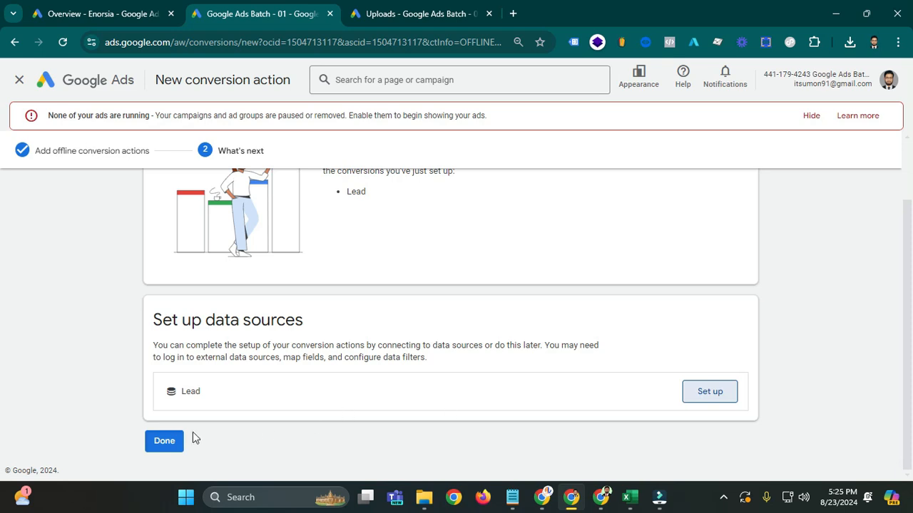
left_click(173, 439)
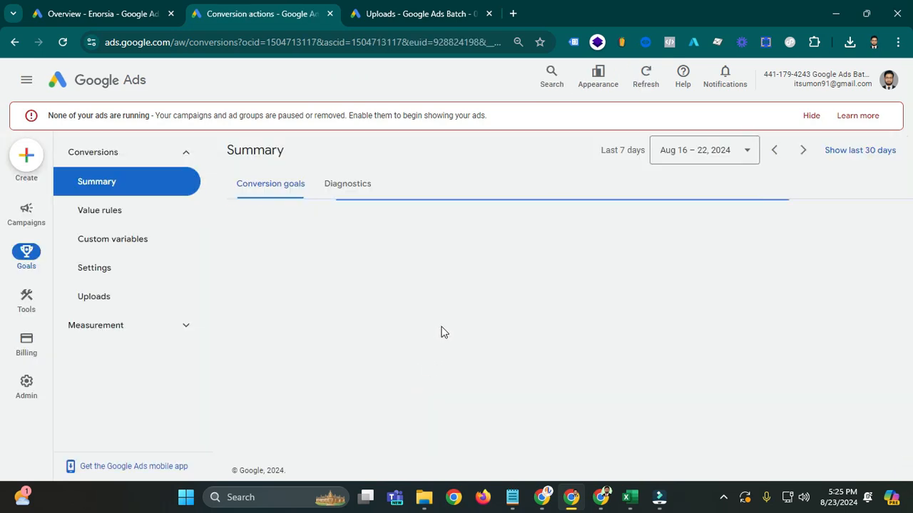
scroll(501, 326, "down", 2)
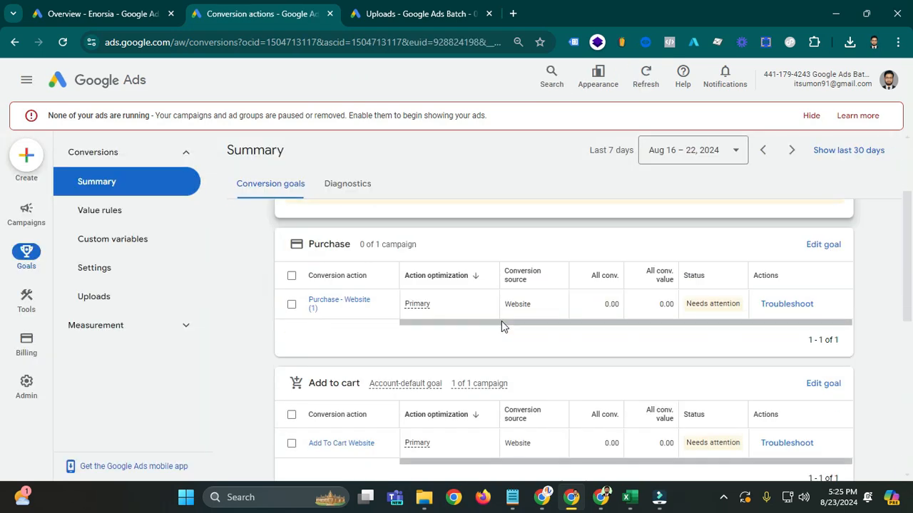
scroll(435, 364, "down", 1)
scroll(435, 363, "down", 5)
scroll(435, 361, "up", 2)
scroll(435, 362, "up", 2)
scroll(433, 360, "down", 1)
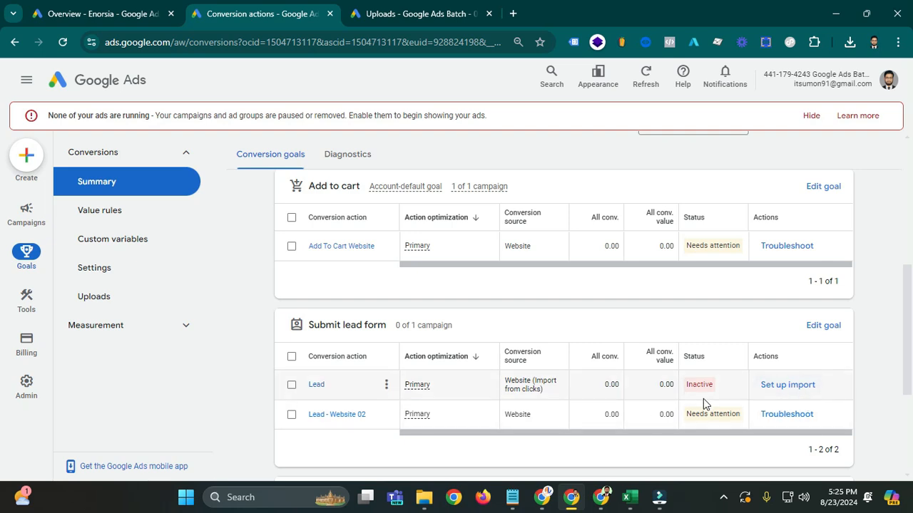
mouse_move(711, 387)
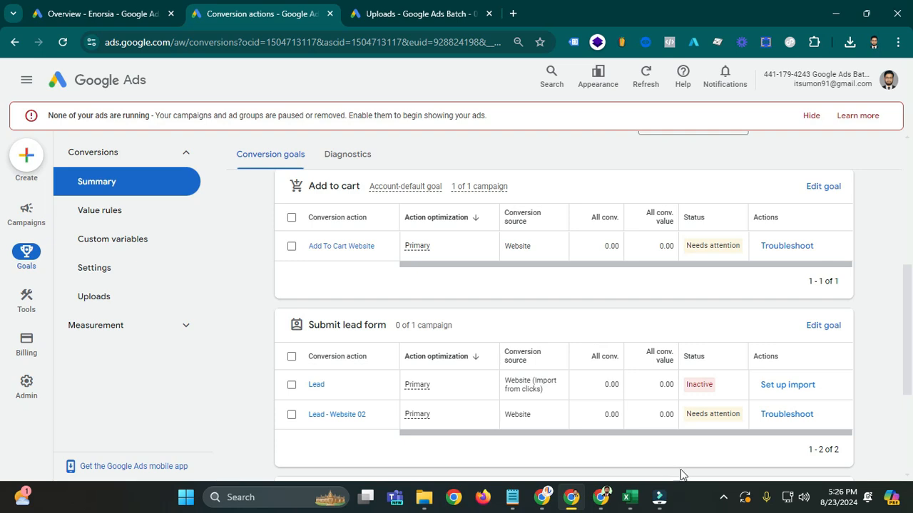
left_click(722, 494)
left_click(696, 456)
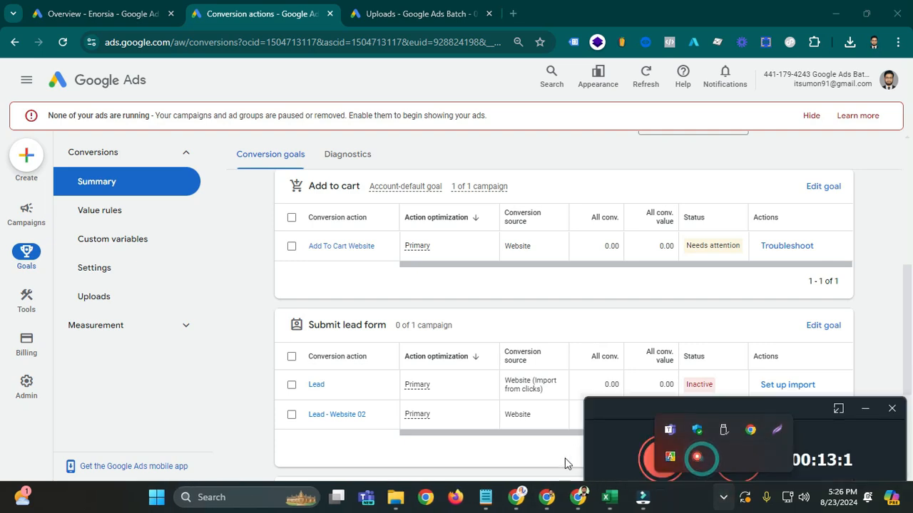